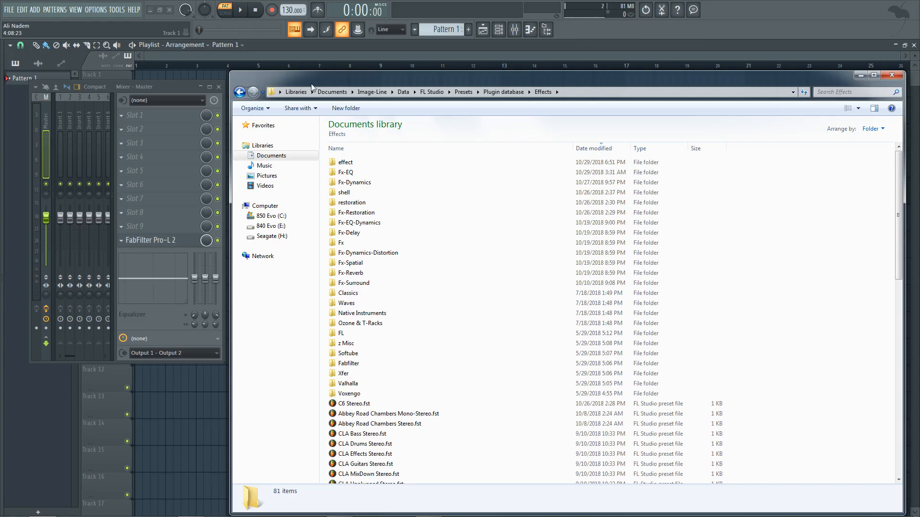
Step: Look at the effect plugin list for mixer slot 3 on the Master track and the options for adding a channel
click(150, 88)
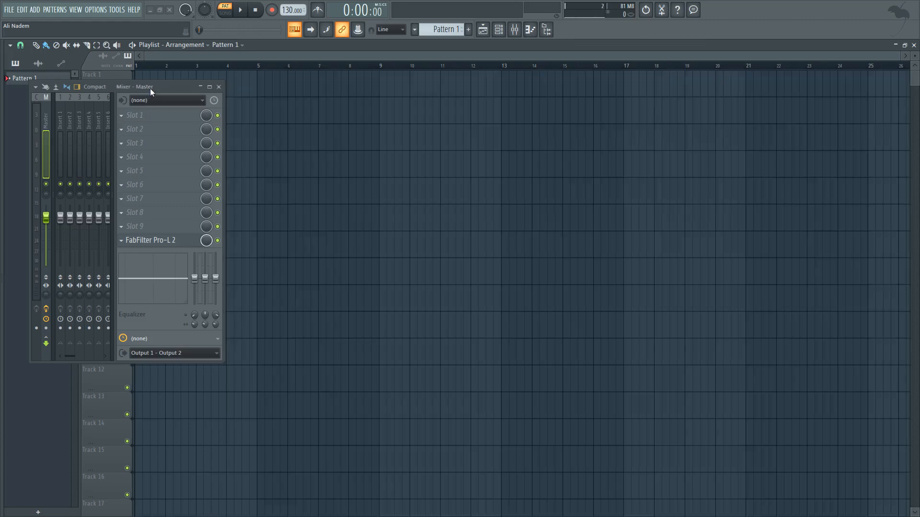
click(122, 144)
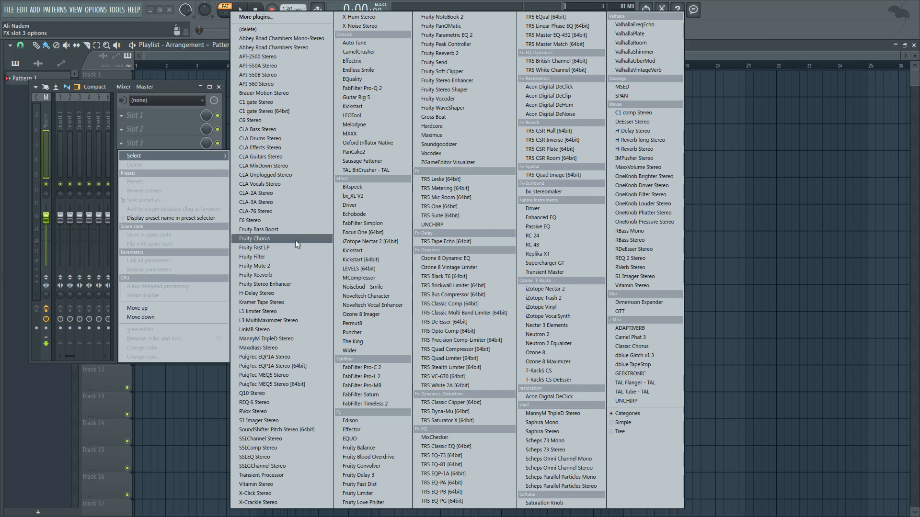
click(131, 84)
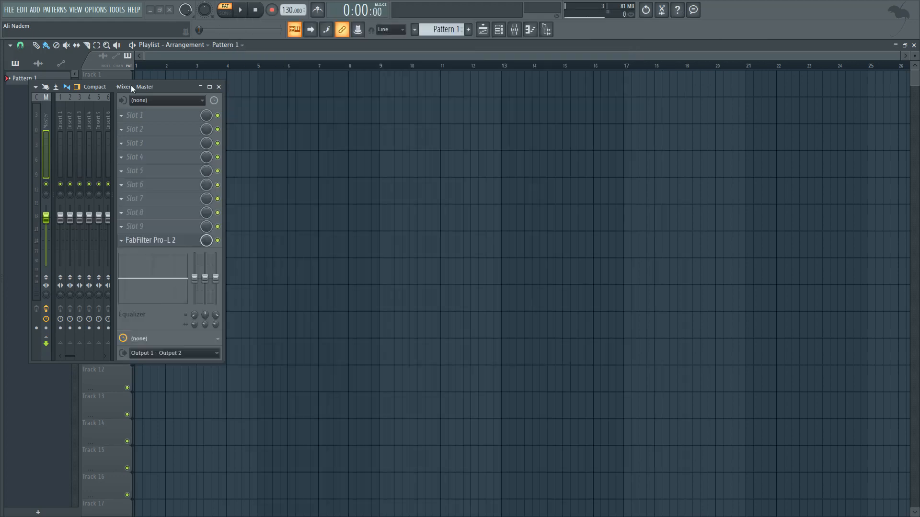
click(35, 10)
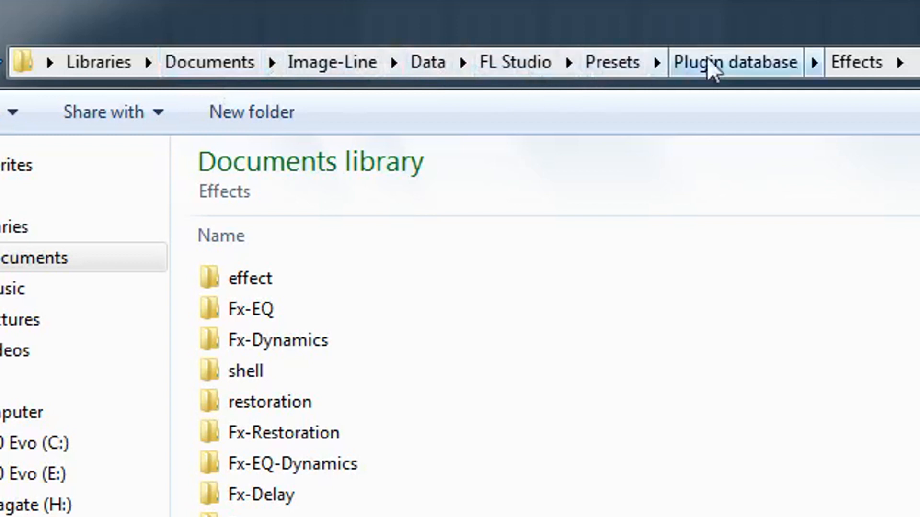
Step: In Windows Explorer, go up to the Plugin database folder, view its Generators folder, and open its Effects folder
click(726, 67)
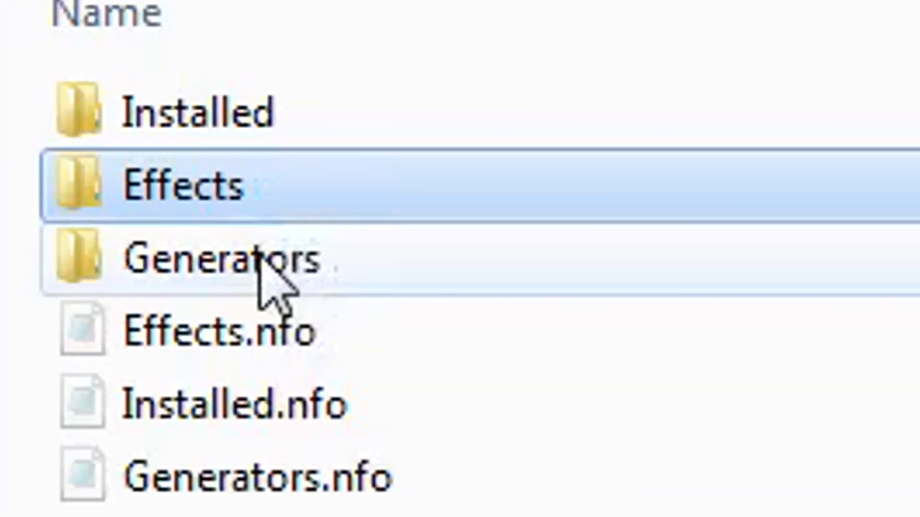
click(266, 273)
click(286, 219)
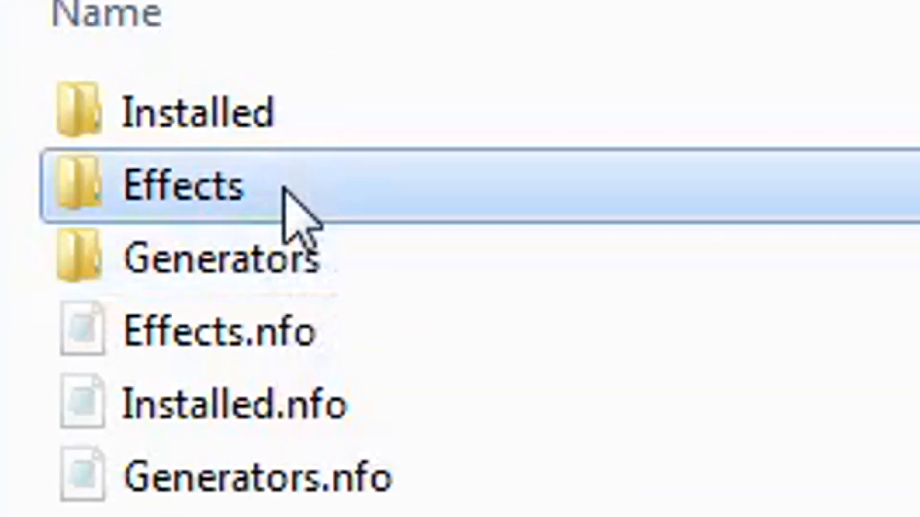
click(287, 239)
double_click(298, 261)
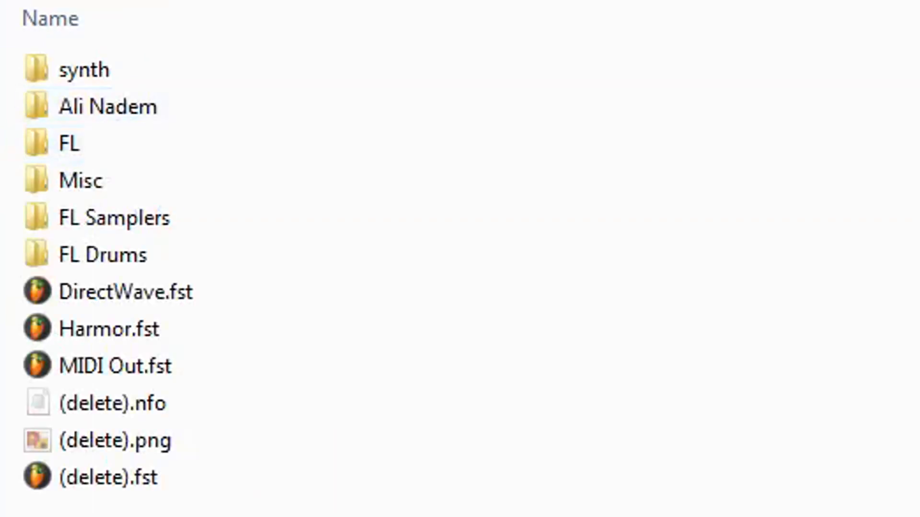
key(BackSpace)
double_click(92, 113)
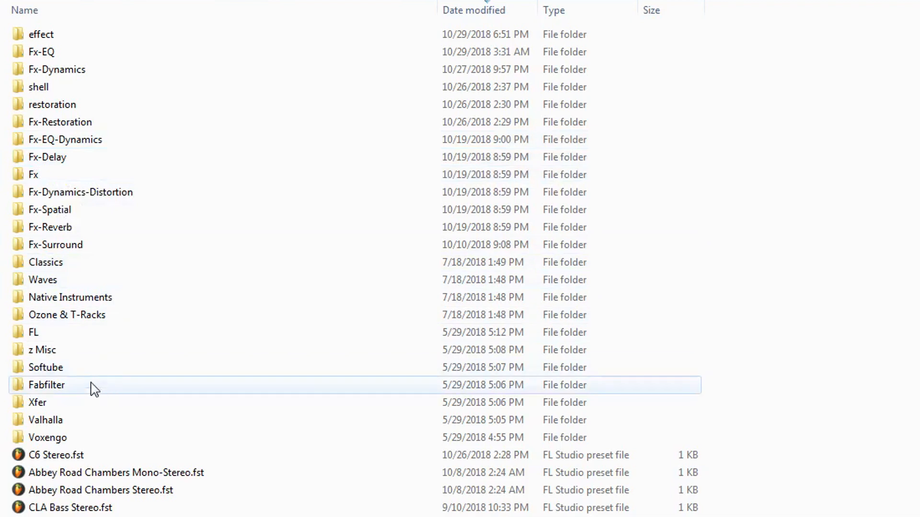
Step: View the presets in the Fabfilter folder and compare them with the Fabfilter category in FL Studio's effect list
double_click(61, 390)
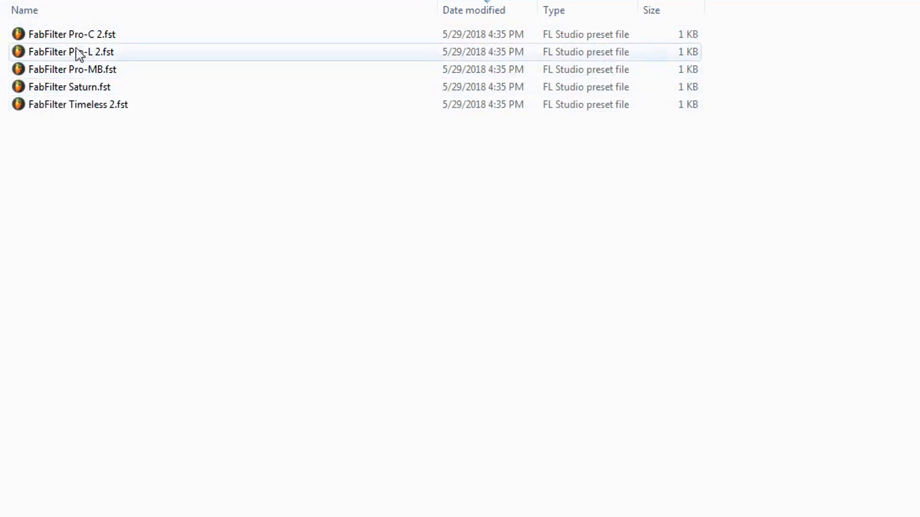
key(alt+Left)
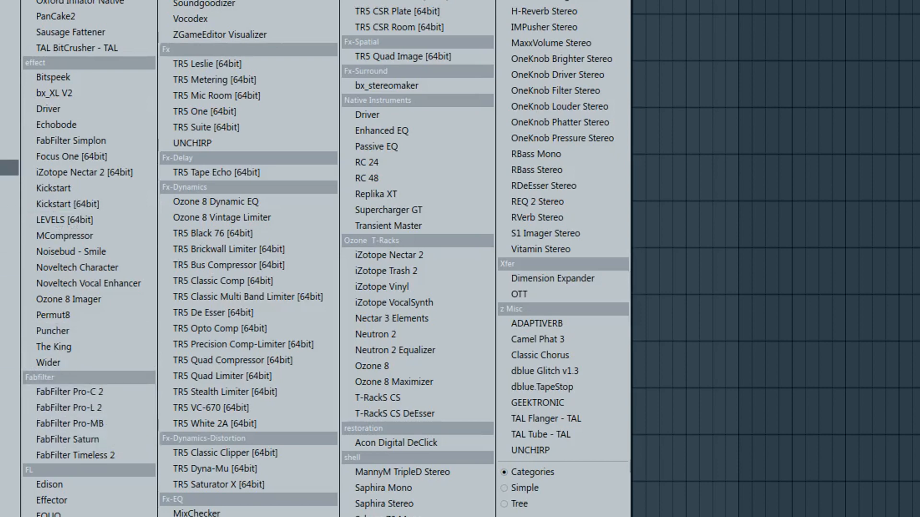
key(Escape)
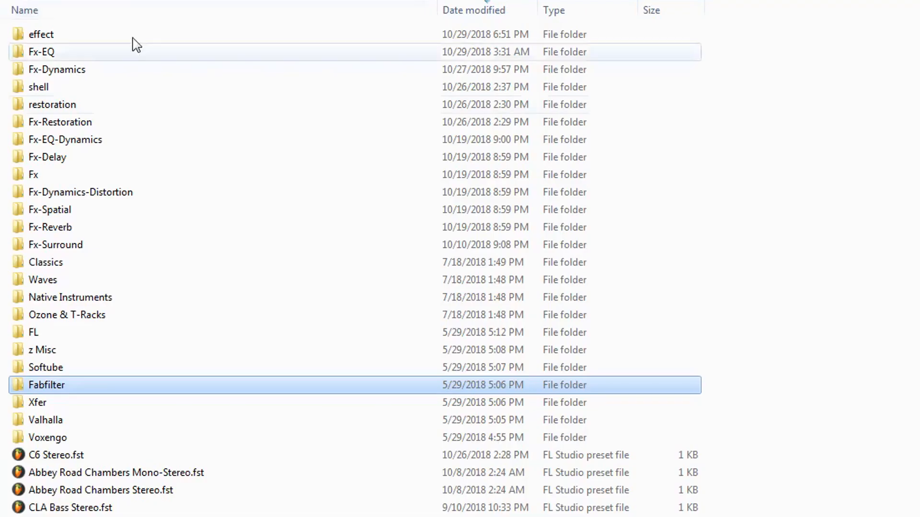
Step: Rename the Fabfilter folder in Effects to "Fabfilter James Bond" and check the category heading in FL Studio's effect list
right_click(58, 386)
click(101, 330)
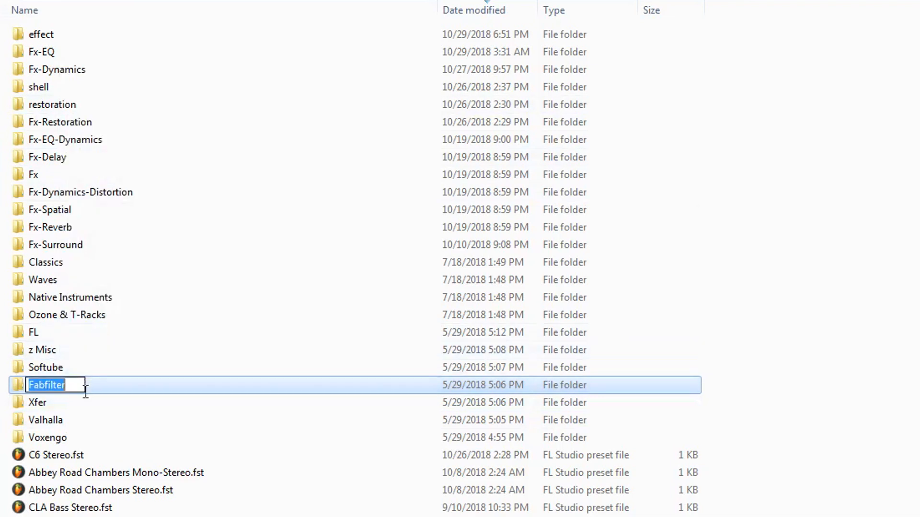
click(78, 386)
text(James Bond)
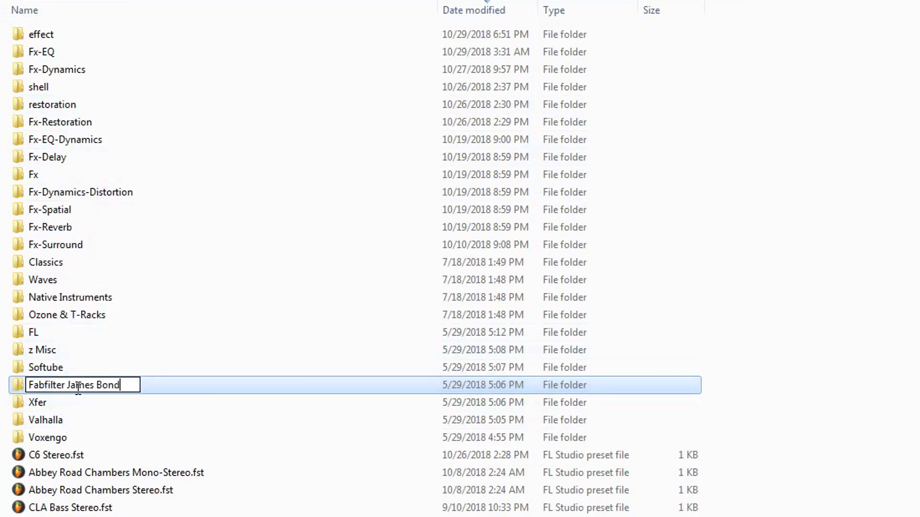
key(Return)
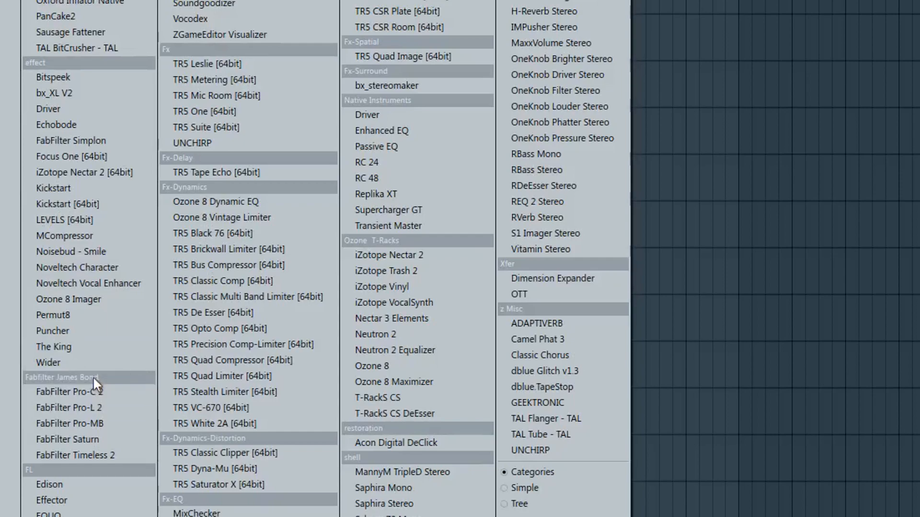
click(2, 56)
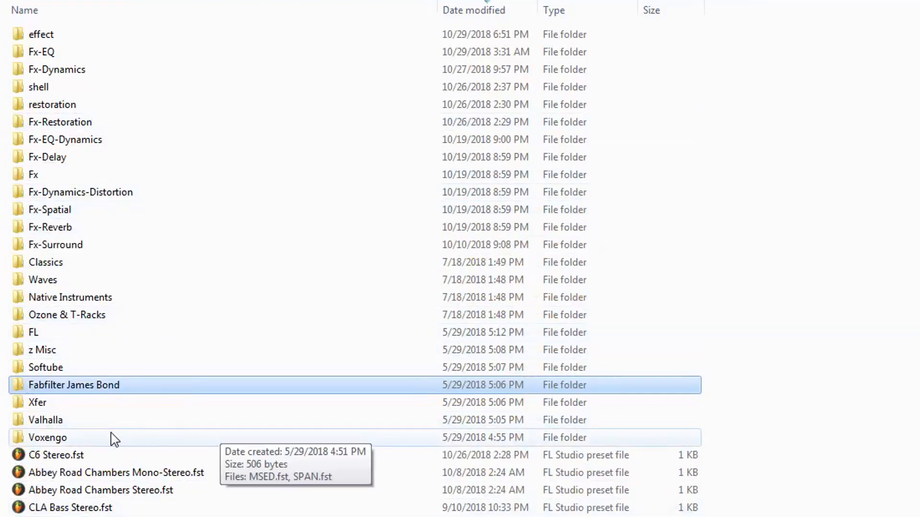
Step: Move all five FabFilter preset files out of the Fabfilter James Bond folder into the parent Effects folder
click(117, 472)
double_click(115, 392)
drag(86, 169, 22, 20)
key(ctrl+x)
key(BackSpace)
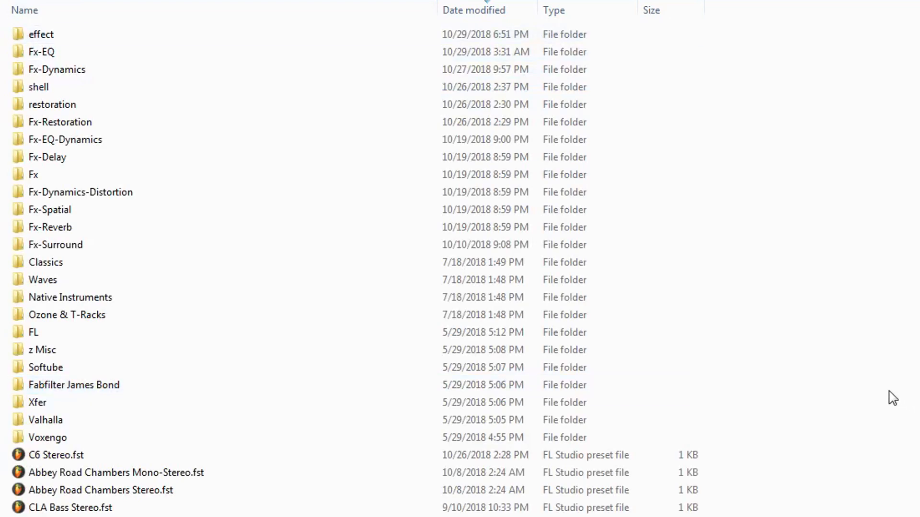
scroll(888, 398, down, 10)
key(ctrl+v)
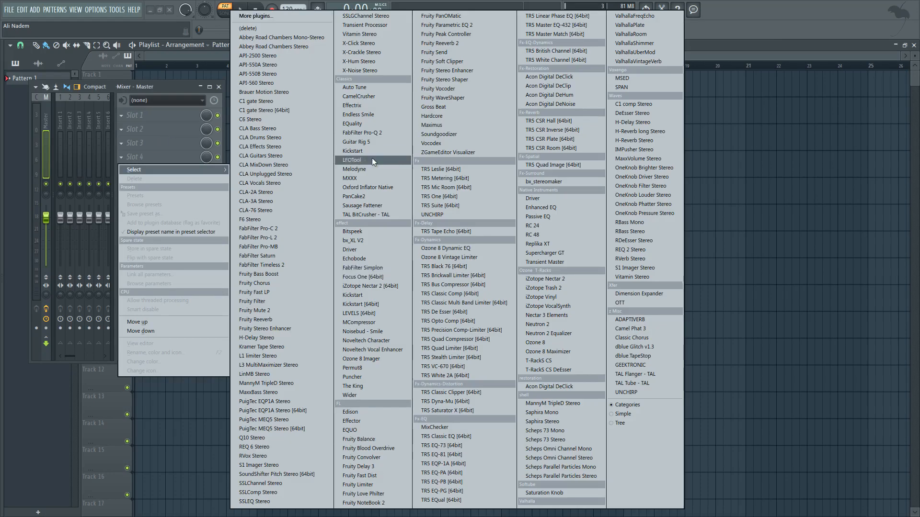
Step: Check the entries starting with F in the effect list for mixer slot 4 in FL Studio
key(f)
key(f)
key(f)
key(f)
key(f)
key(f)
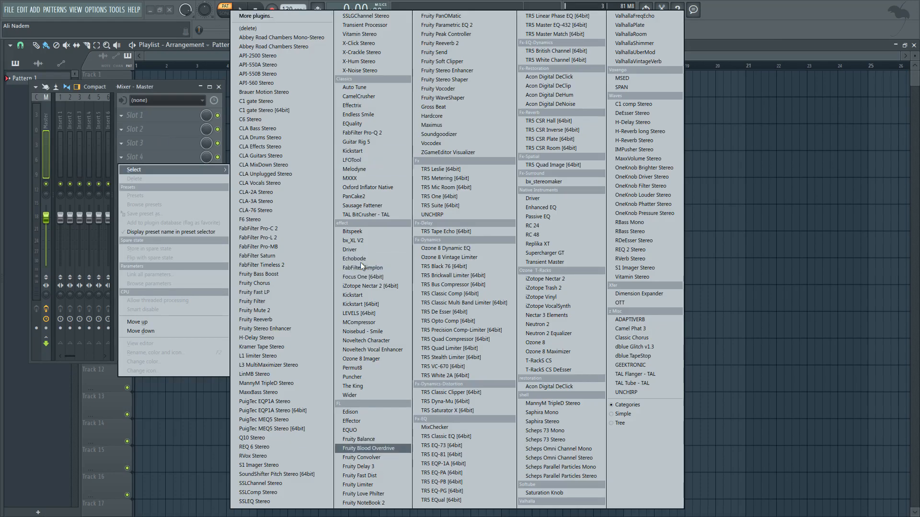
key(f)
key(f)
key(f)
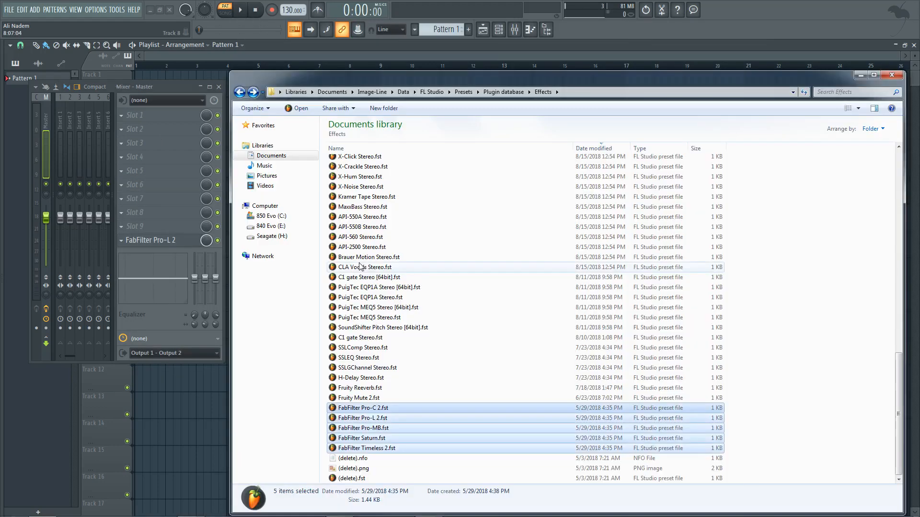
Step: Move the five FabFilter preset files from the Effects folder back into the Fabfilter James Bond folder
right_click(377, 411)
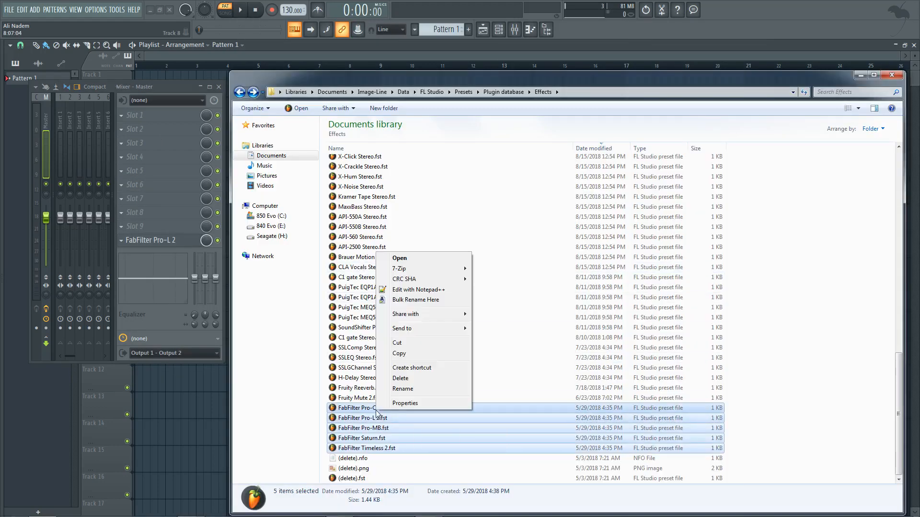
click(403, 344)
scroll(761, 281, up, 20)
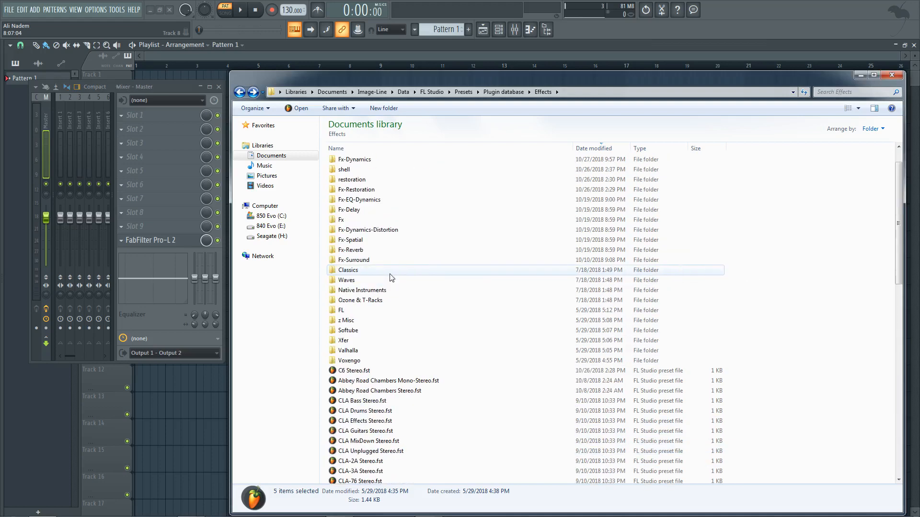
click(365, 231)
click(361, 240)
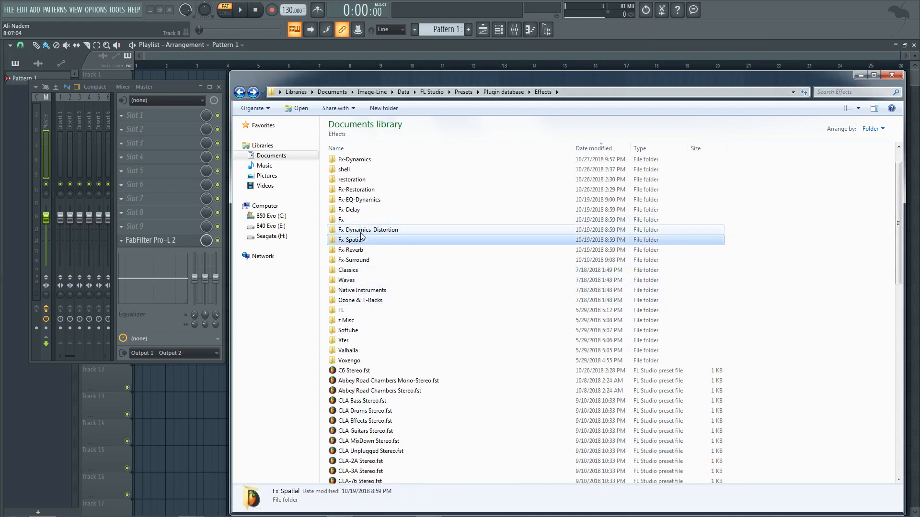
click(368, 251)
click(367, 261)
key(alt+Right)
right_click(361, 190)
click(382, 256)
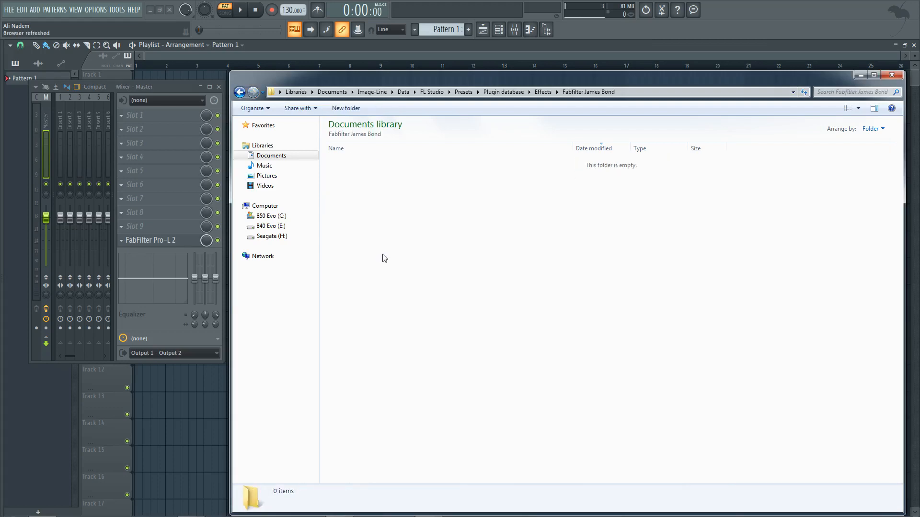
Step: Return to the Effects folder and rename the Fabfilter James Bond folder back to "Fabfilter"
click(240, 92)
right_click(368, 160)
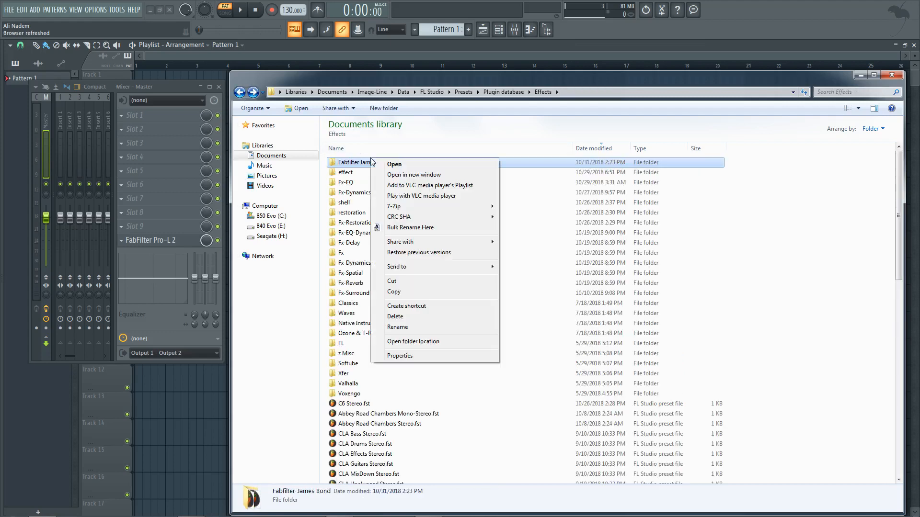
click(388, 326)
drag(394, 162, 360, 162)
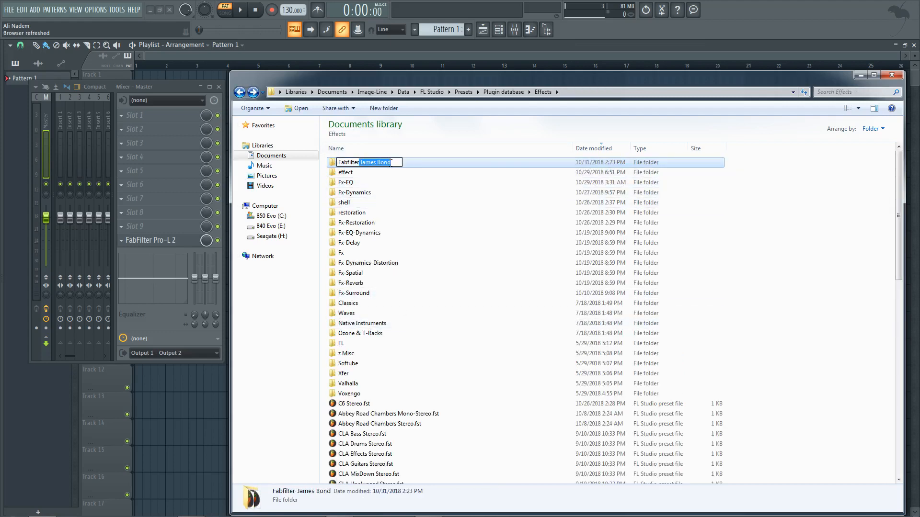
key(BackSpace)
click(819, 272)
Step: Compare the loose preset files in the Effects folder with the uncategorized plugins listed for mixer slot 3 in FL Studio
scroll(488, 326, down, 4)
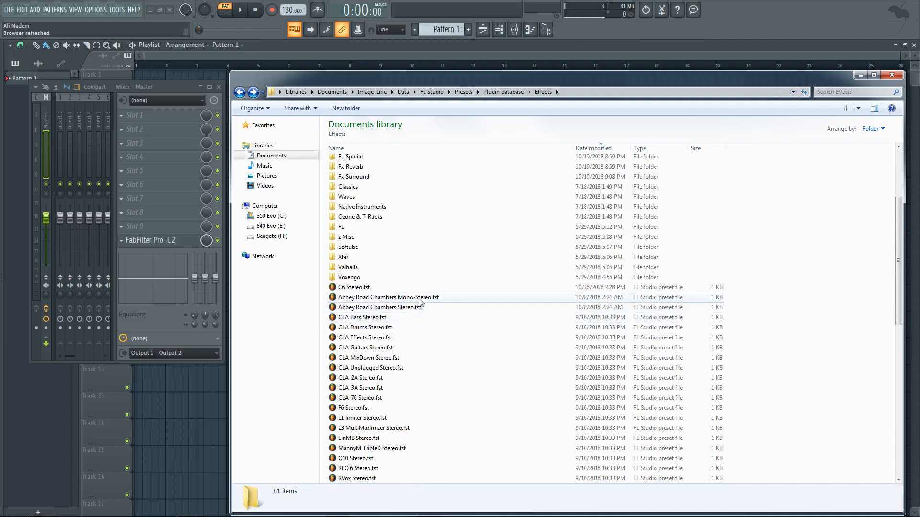
click(419, 298)
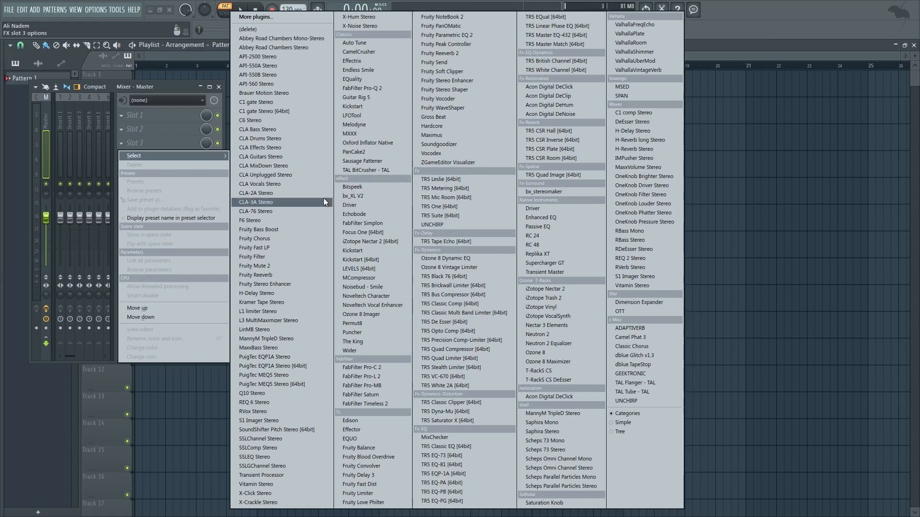
click(166, 91)
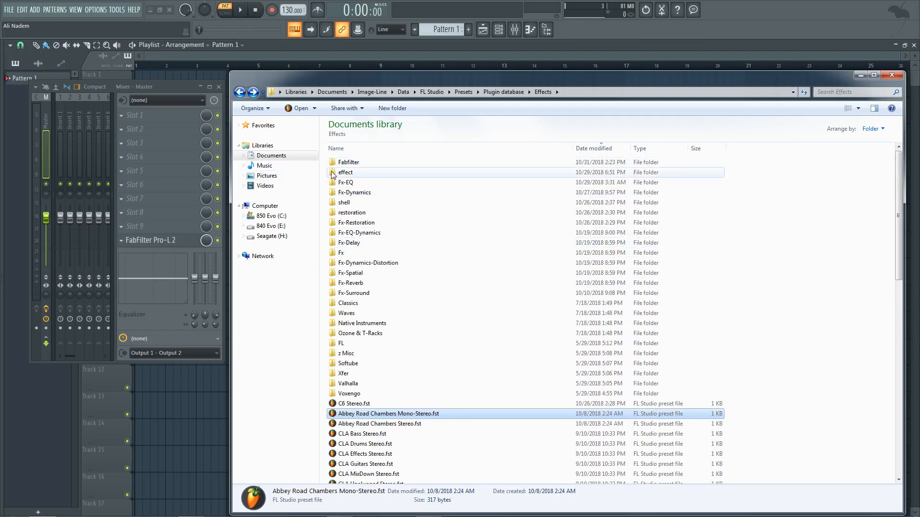
Step: Open the FL folder inside Effects in Windows Explorer and look through its plugin preset files
click(349, 344)
double_click(349, 344)
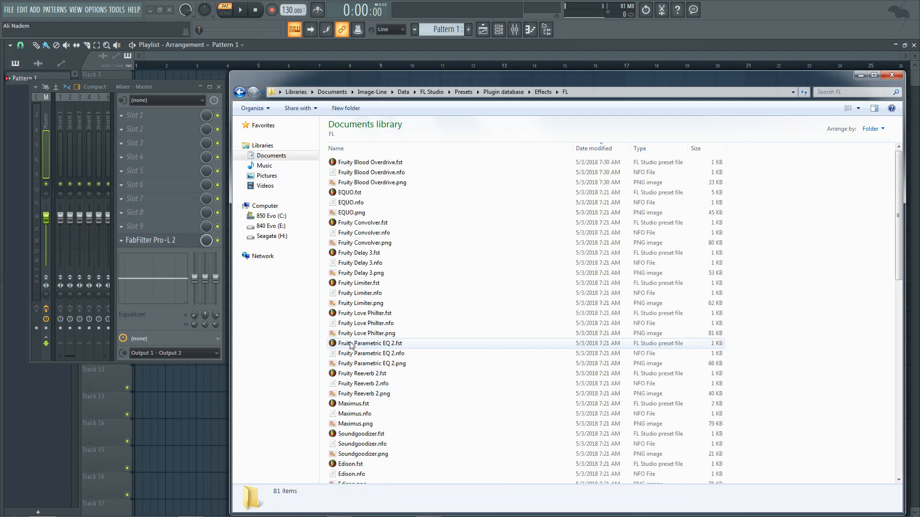
scroll(434, 307, down, 15)
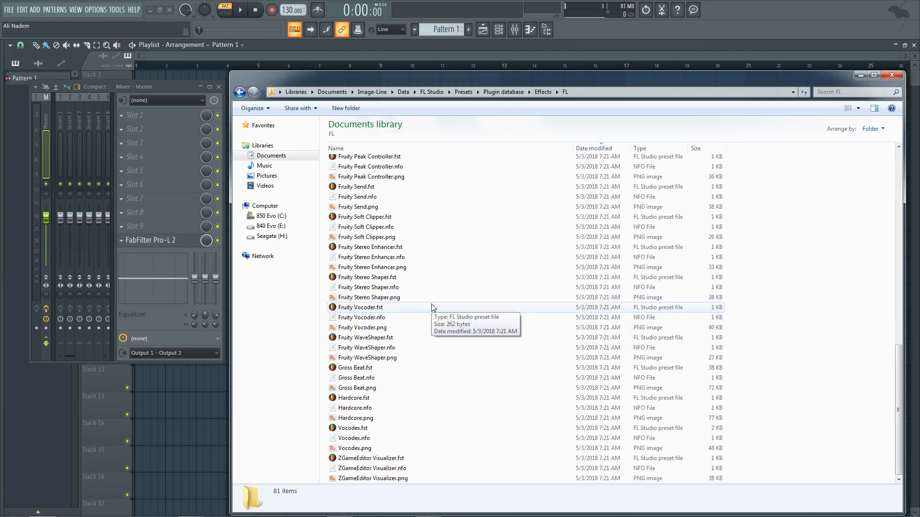
scroll(401, 353, up, 11)
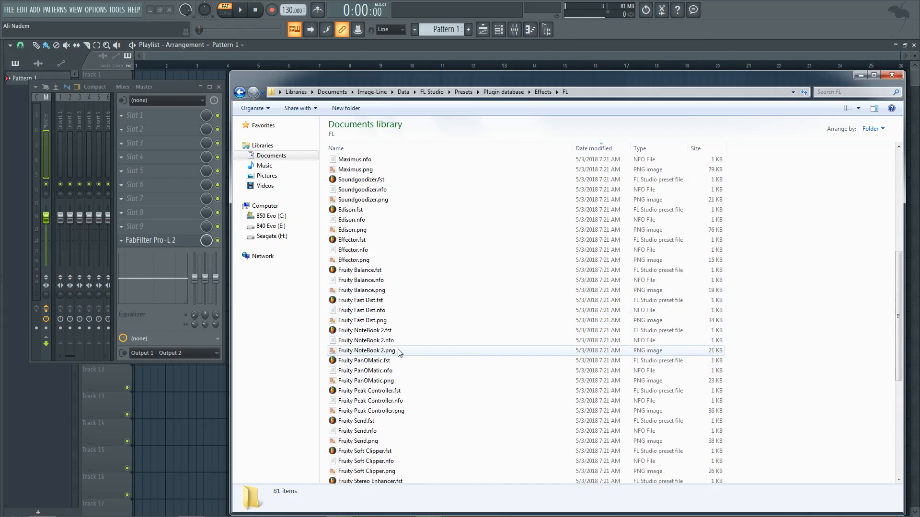
Step: Examine the NFO, PNG and FST files belonging to Fruity Reeverb 2 in the FL folder
click(363, 250)
click(366, 261)
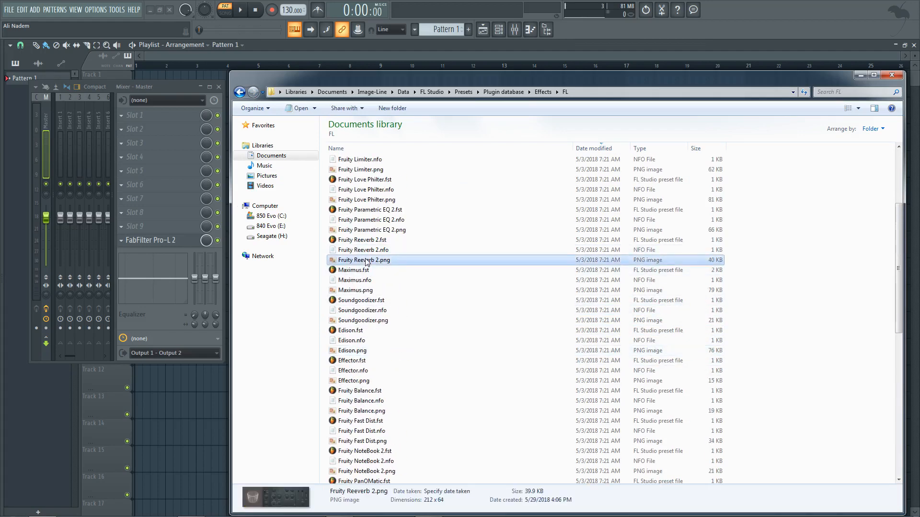
click(375, 251)
click(375, 260)
click(375, 250)
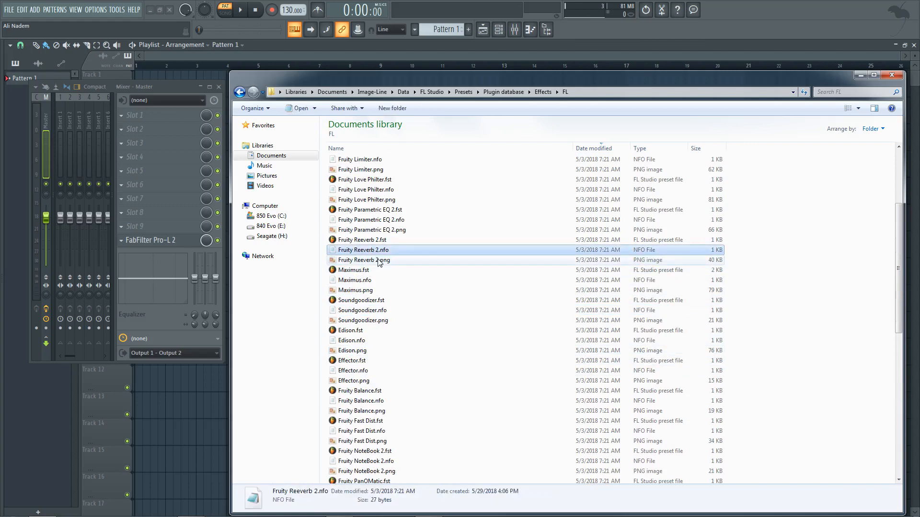
click(373, 260)
click(373, 251)
click(373, 261)
click(372, 252)
click(373, 261)
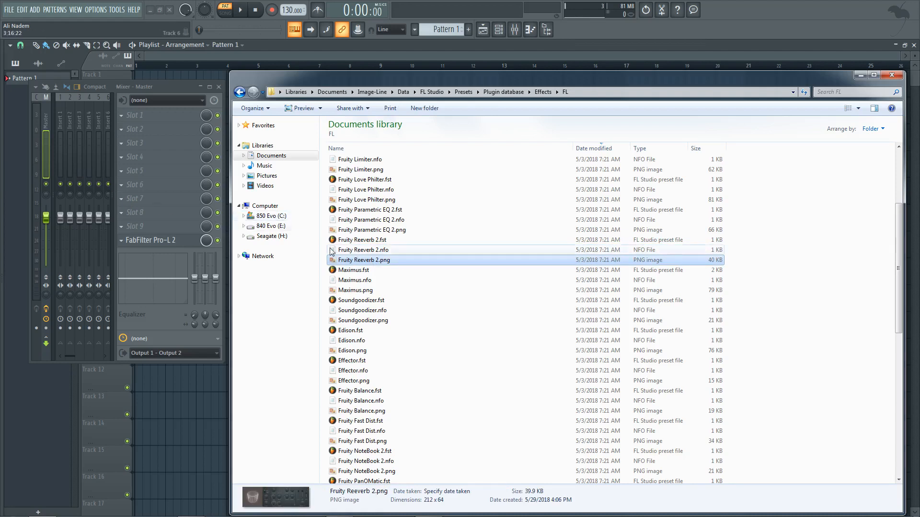
click(377, 240)
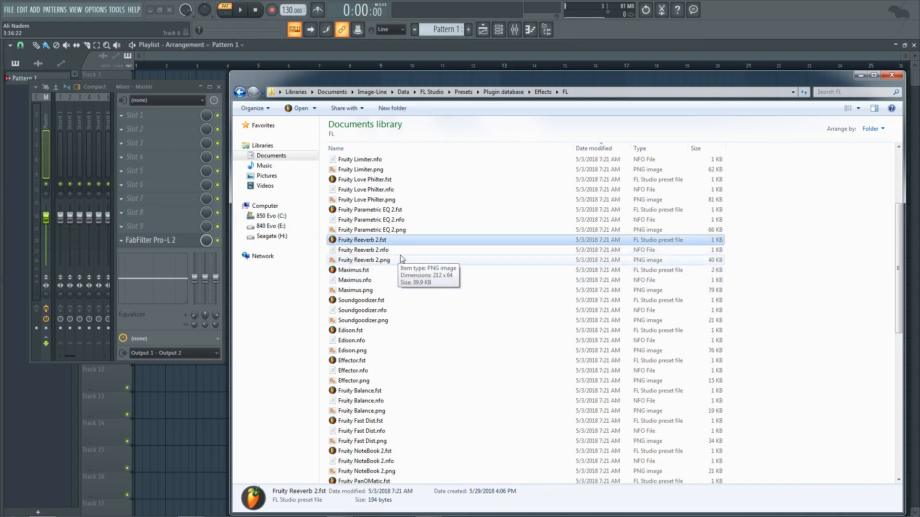
Step: Compare the Fruity Blood Overdrive and EQUO preset files in the FL folder with the effect plugins listed for mixer slot 5 in FL Studio
scroll(386, 249, up, 4)
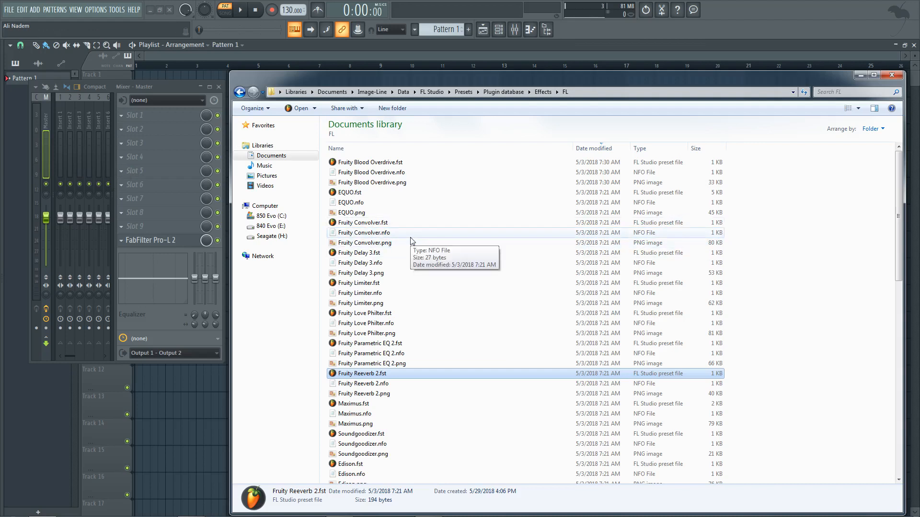
click(592, 163)
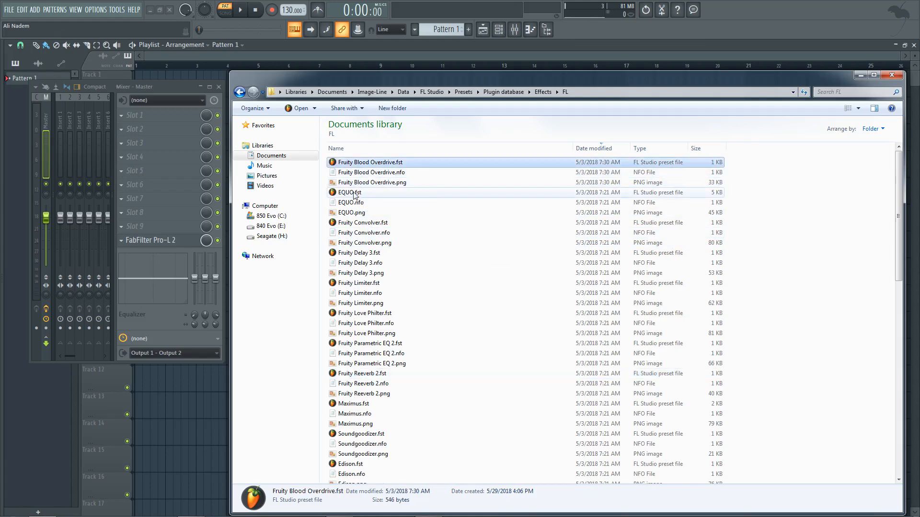
click(354, 194)
click(122, 170)
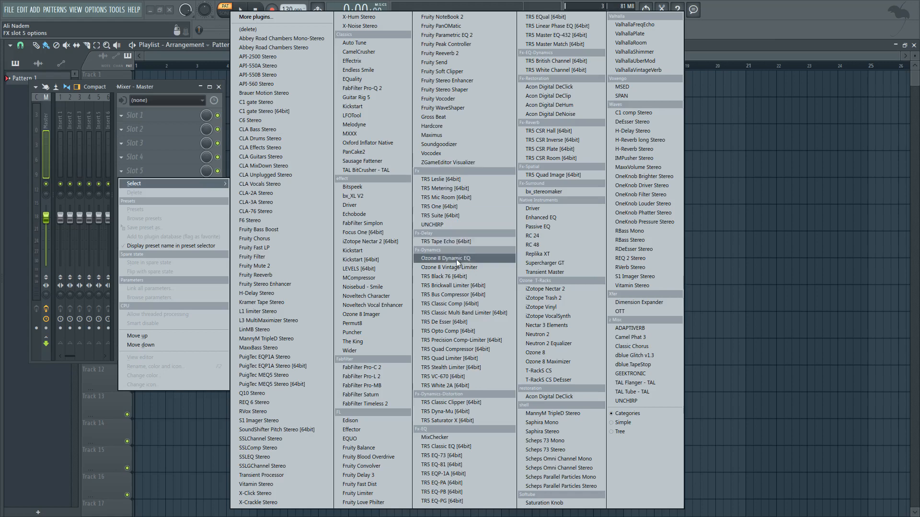
click(168, 89)
key(alt+Tab)
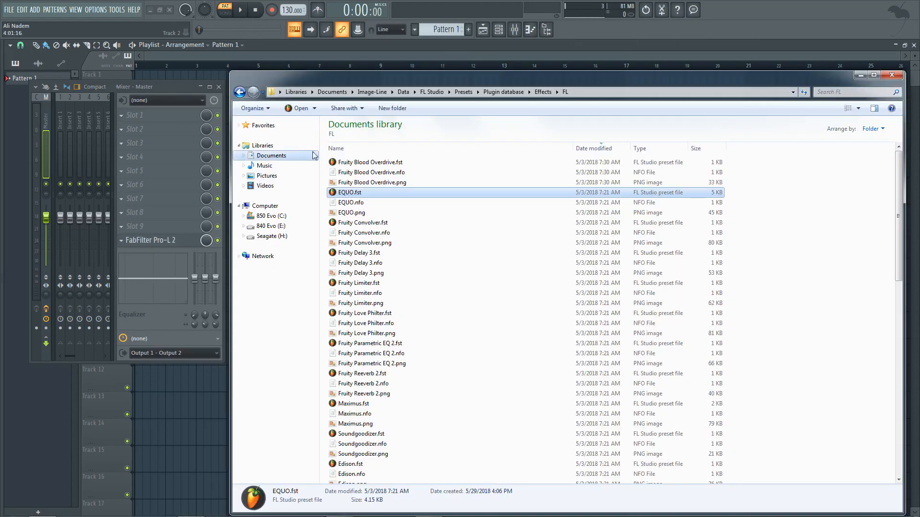
Step: Return to the Effects folder in Windows Explorer and enter "ozone" as the search term
click(542, 92)
click(820, 92)
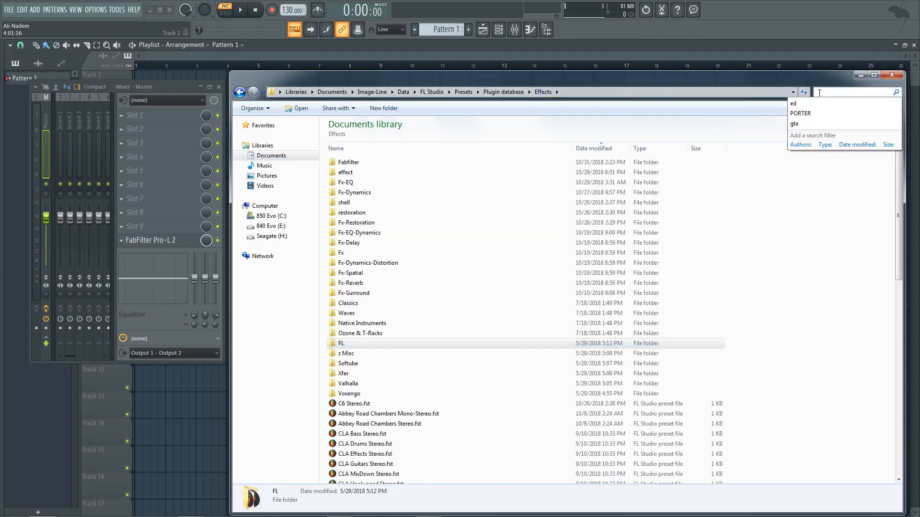
text(ozone)
click(852, 93)
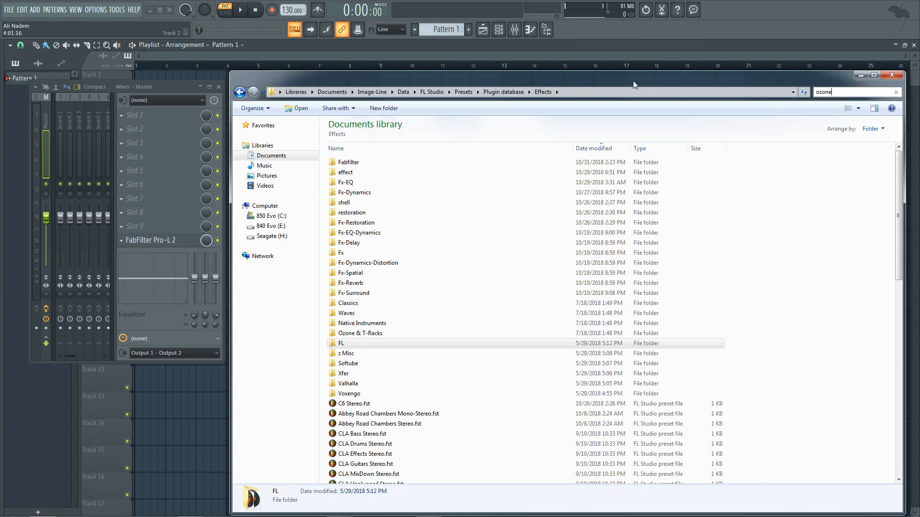
Step: Move the Explorer window higher on the screen and look through the Effects folder's subfolders and loose preset files
drag(634, 80, 623, 53)
click(367, 355)
scroll(368, 350, down, 1)
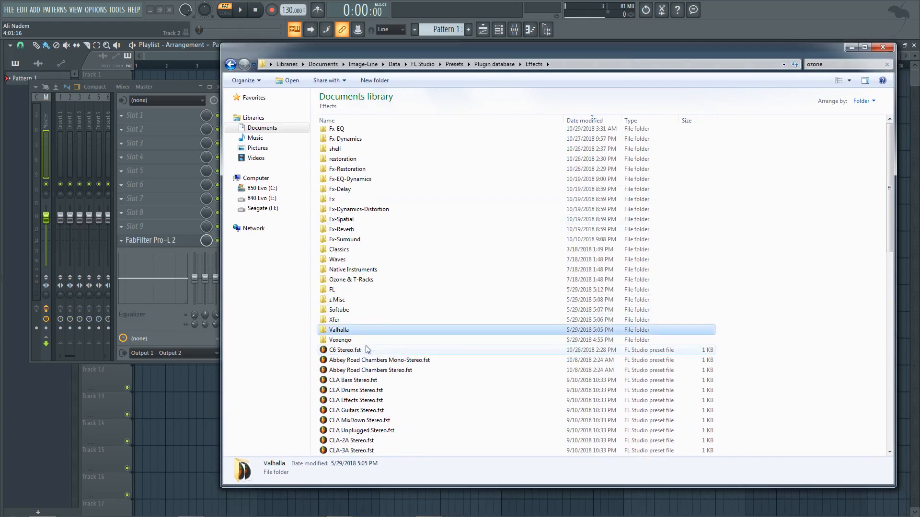
scroll(367, 350, down, 5)
click(769, 189)
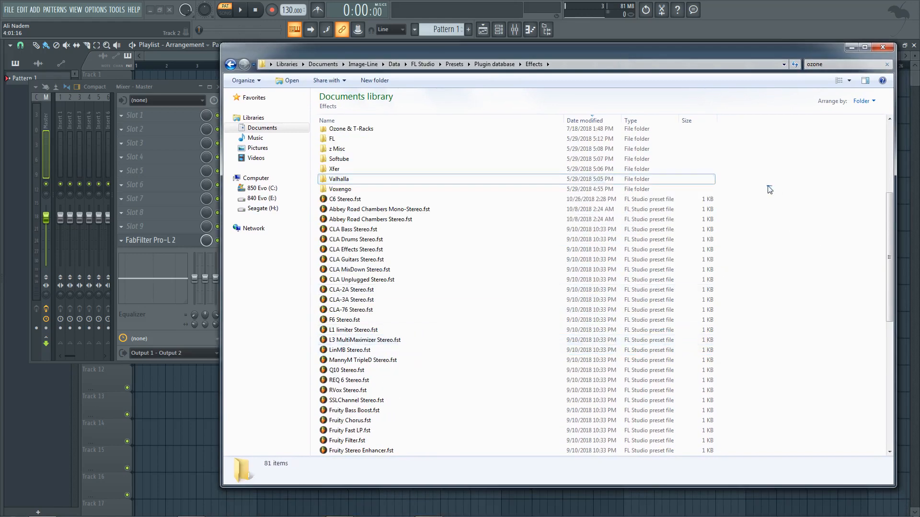
drag(769, 189, 321, 453)
click(760, 220)
scroll(754, 222, up, 6)
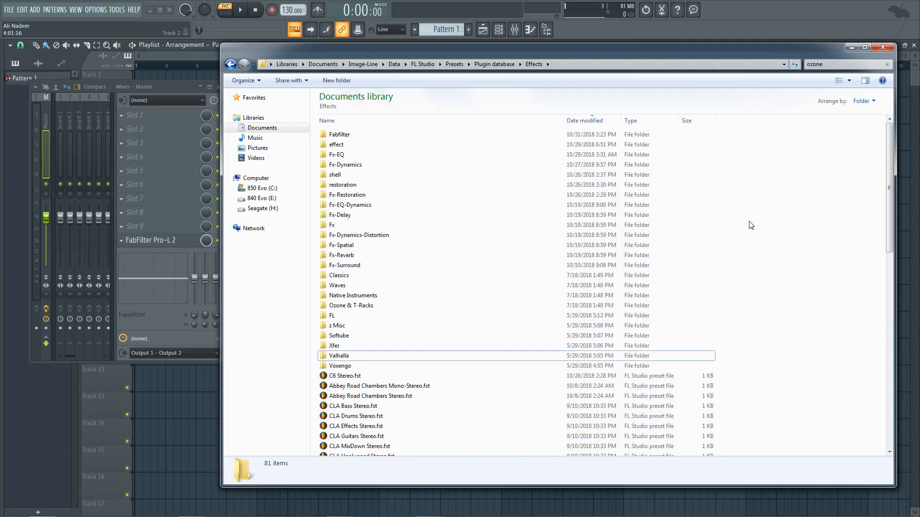
Step: Create a new folder named "My Favorite Plugins" inside the Effects folder
right_click(806, 219)
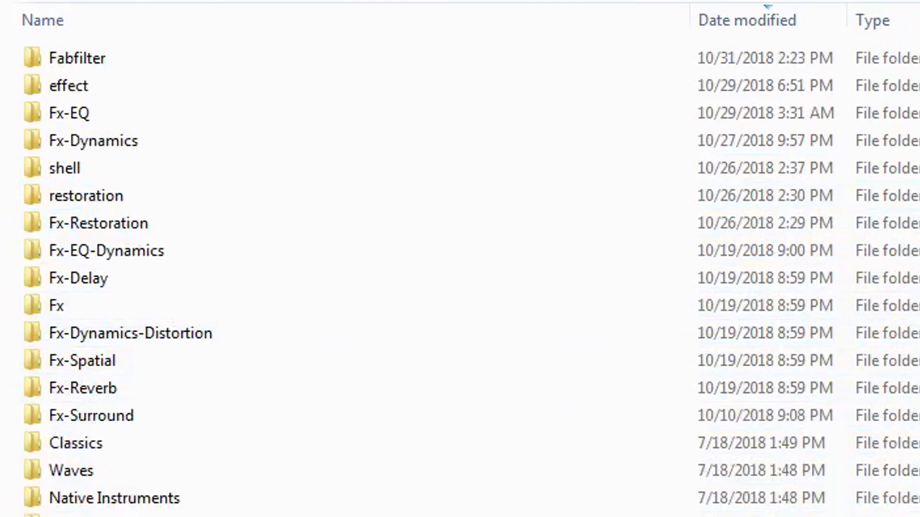
key(ctrl+shift+n)
text(My Dav)
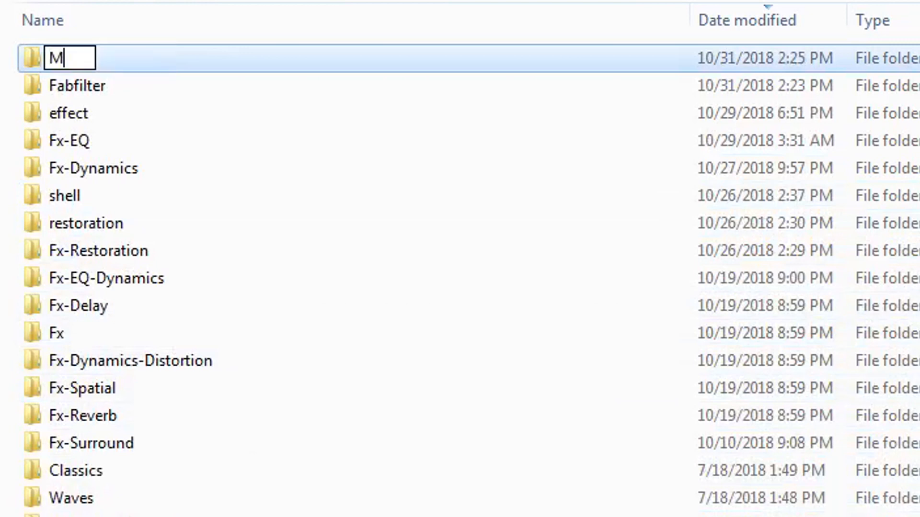
key(BackSpace)
key(BackSpace)
key(BackSpace)
text(Favorite Plugin)
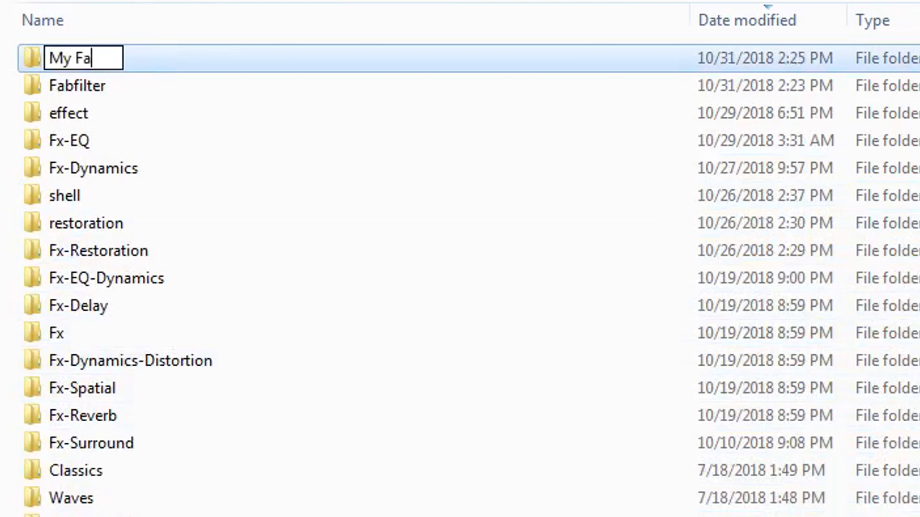
text(s)
key(Return)
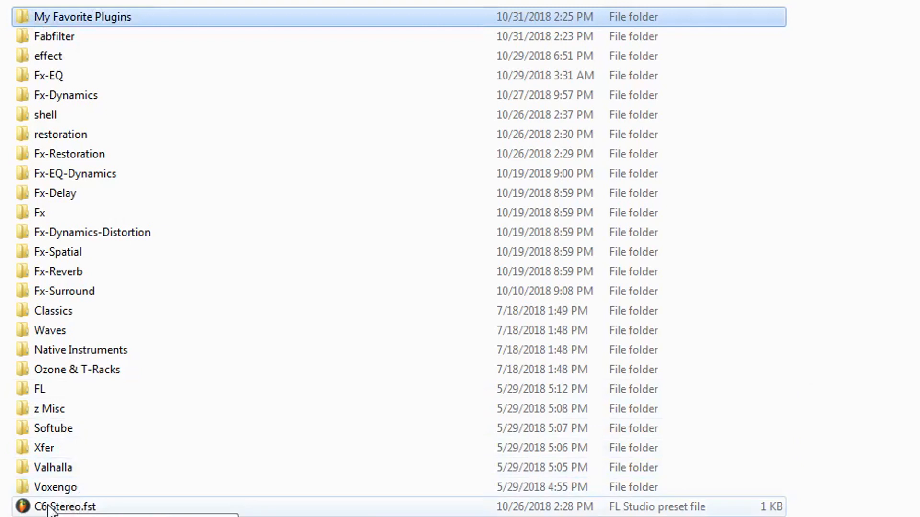
Step: Move C6 Stereo.fst into the My Favorite Plugins folder and check the category in FL Studio's effect plugin list
drag(48, 509, 104, 18)
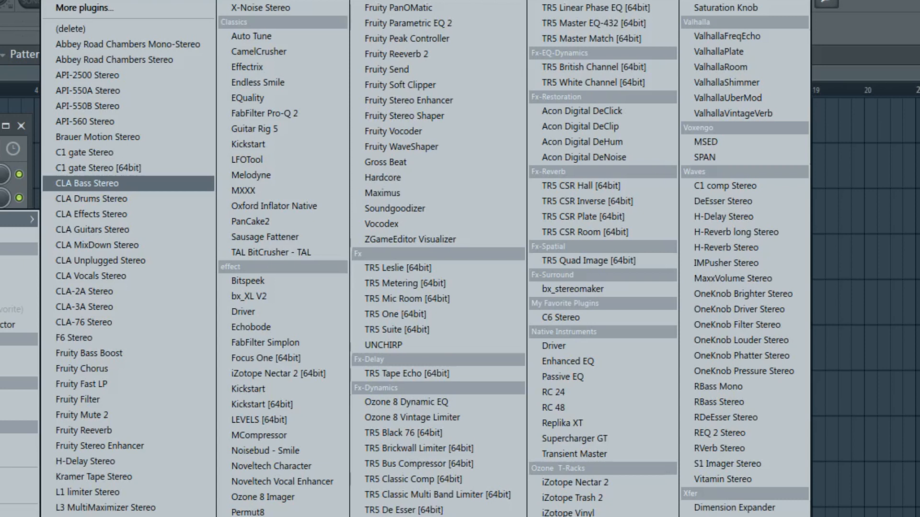
click(88, 184)
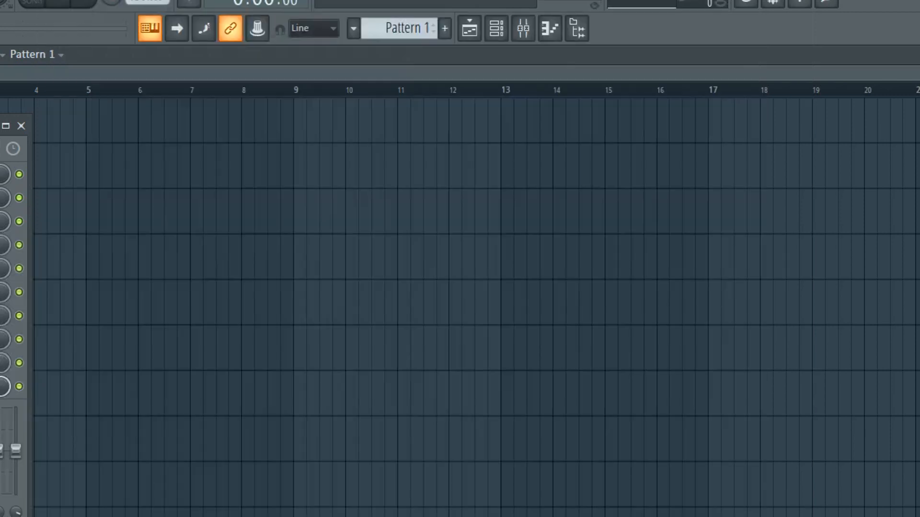
Step: Open the Generators folder of the Plugin database in Windows Explorer and look through the preset files in its FL subfolder
key(alt+Tab)
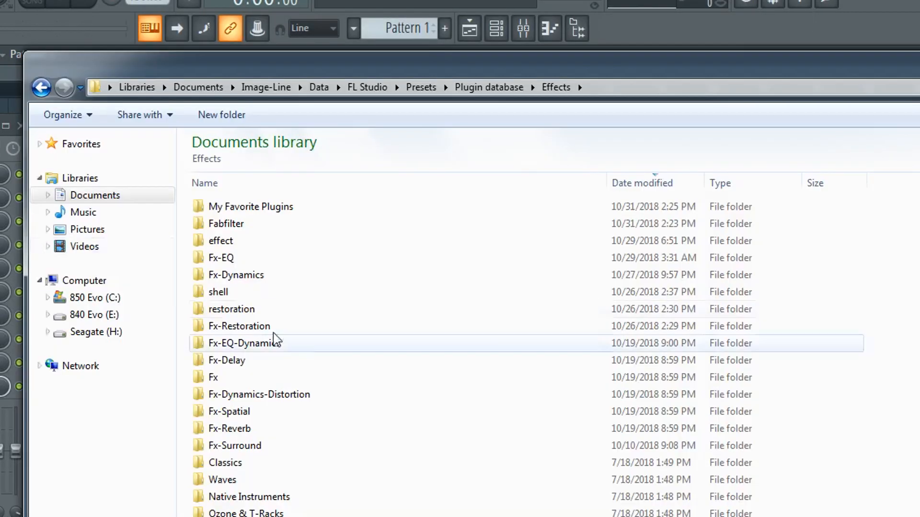
click(510, 90)
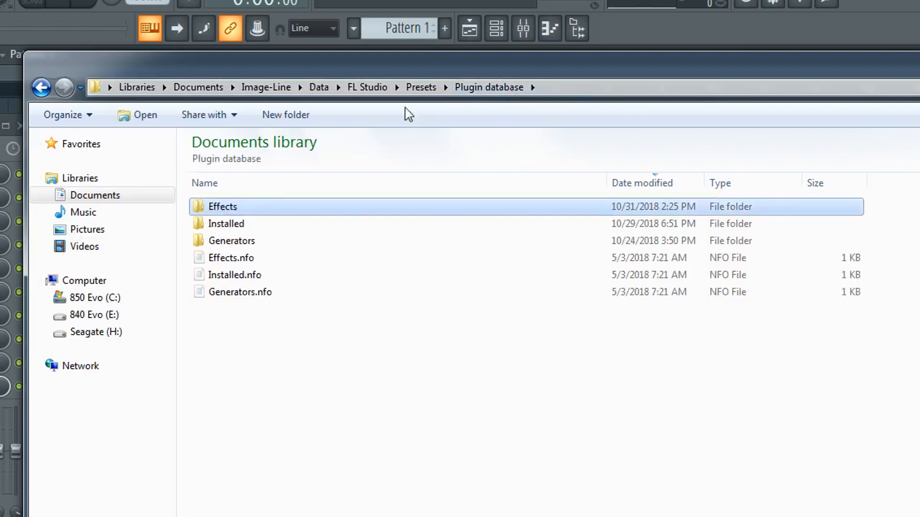
double_click(240, 243)
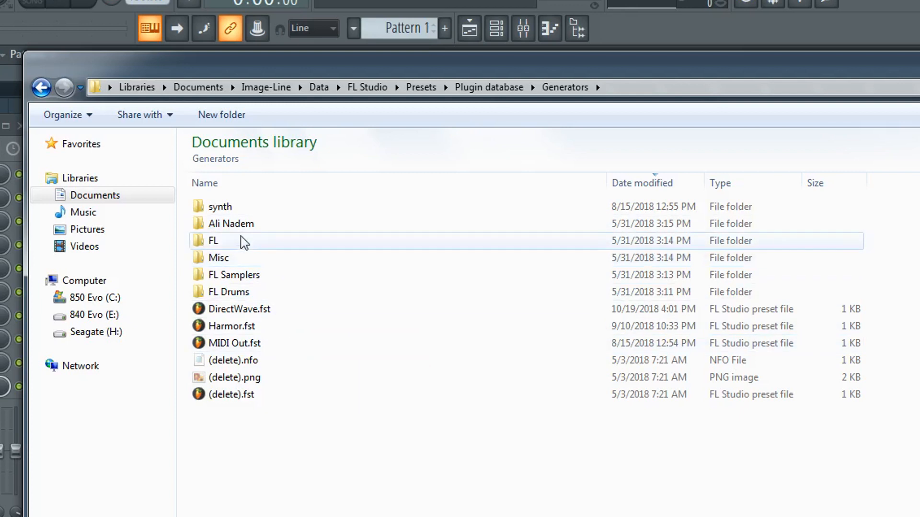
drag(240, 516, 268, 505)
double_click(232, 245)
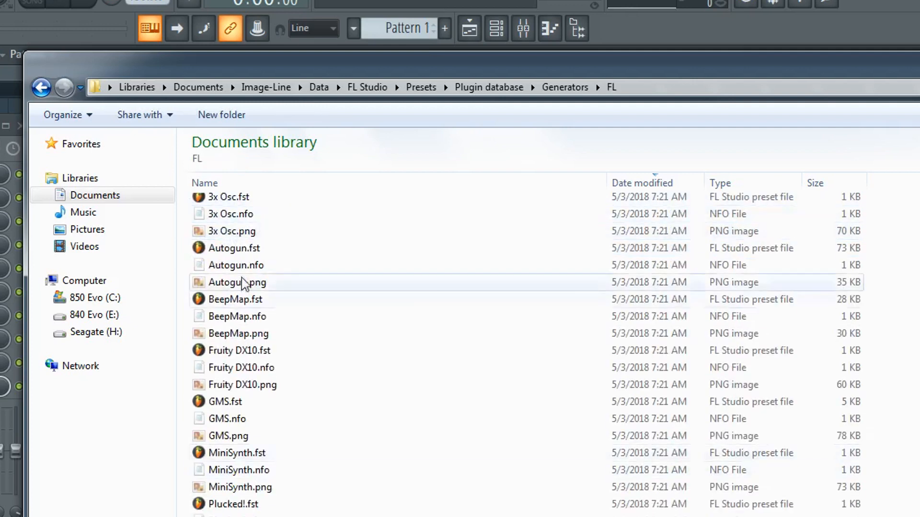
click(41, 87)
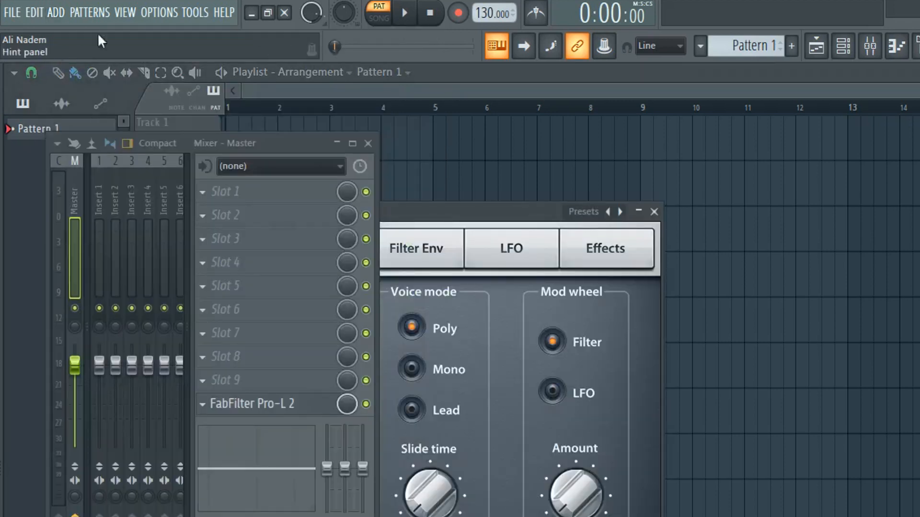
Step: Review FL Studio's generator categories, move the MiniSynth window aside and inspect its miscellaneous functions
click(56, 12)
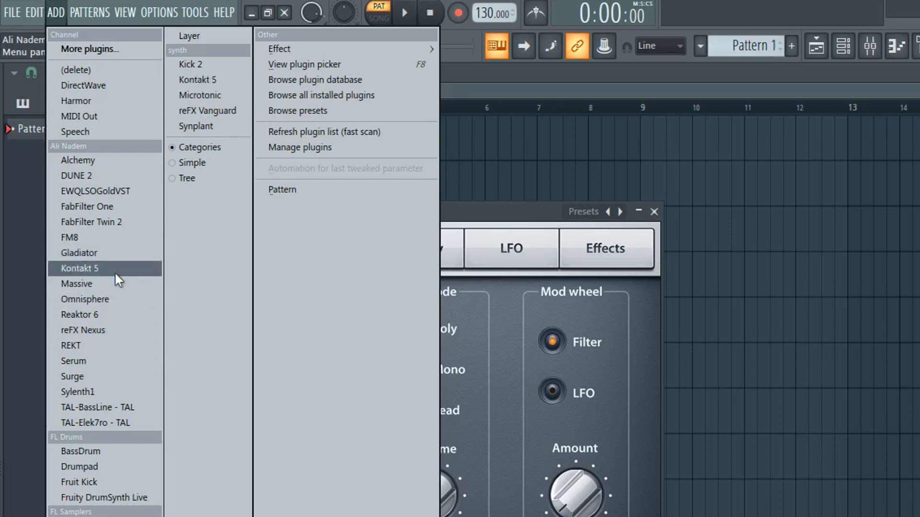
click(459, 202)
drag(491, 205, 857, 229)
click(503, 231)
click(531, 258)
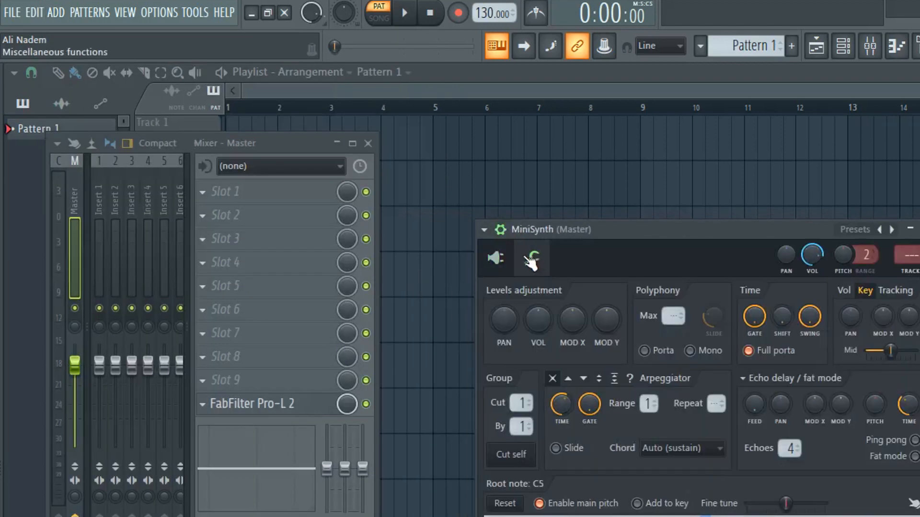
click(531, 258)
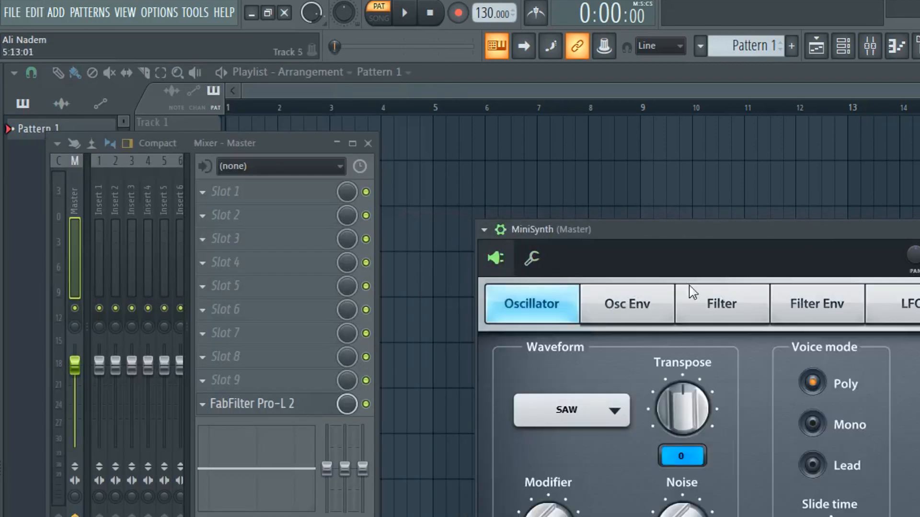
Step: Add the REKT generator, rearrange the mixer and REKT windows, show REKT's plugin settings and recheck the generator list
click(56, 12)
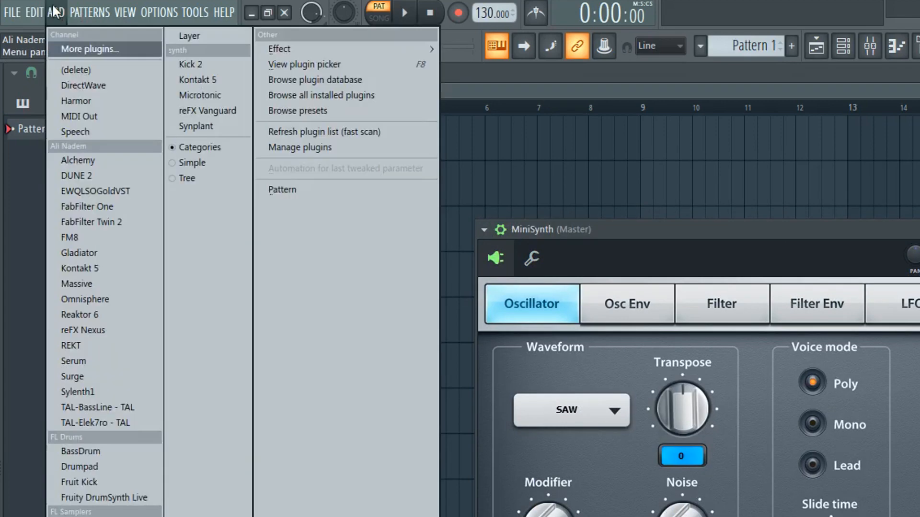
click(116, 344)
drag(211, 144, 616, 382)
drag(175, 233, 317, 144)
click(267, 139)
click(295, 168)
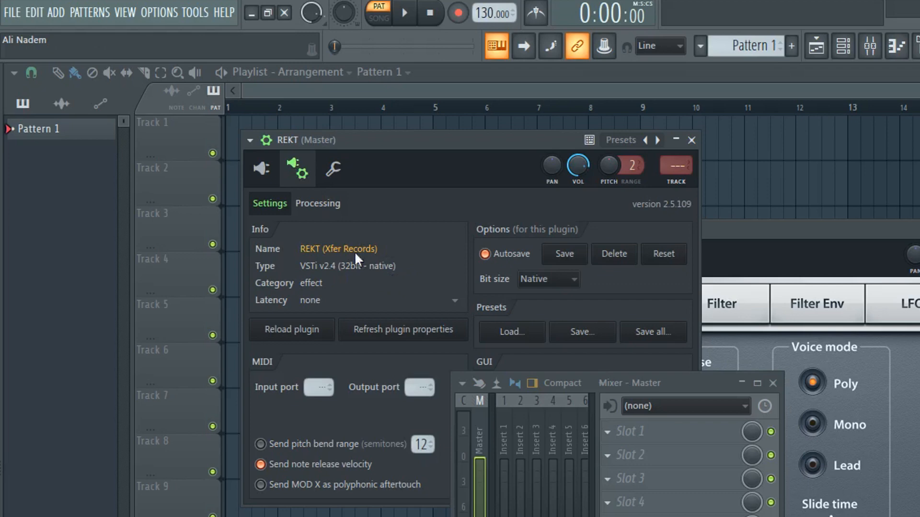
click(55, 12)
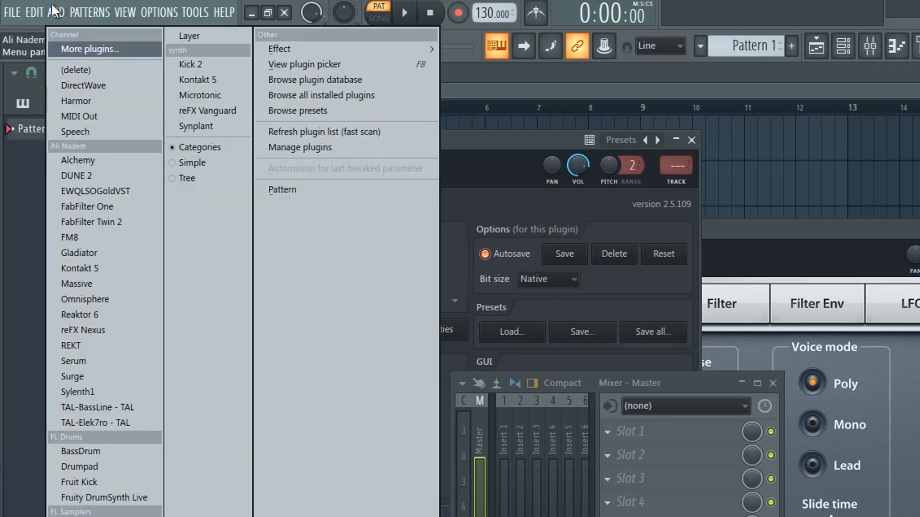
click(54, 7)
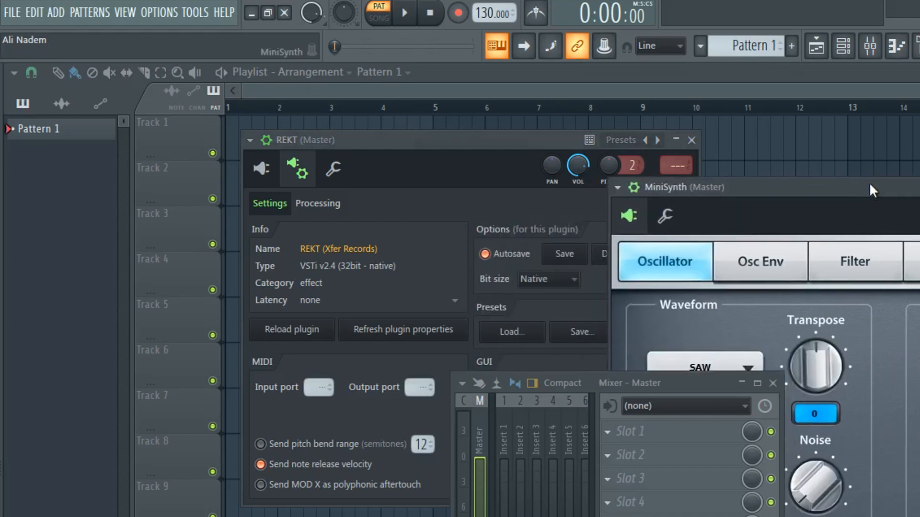
Step: Switch to Windows Explorer, return to the Effects folder of the Plugin database and look through its category folders and loose preset files
key(alt+Tab)
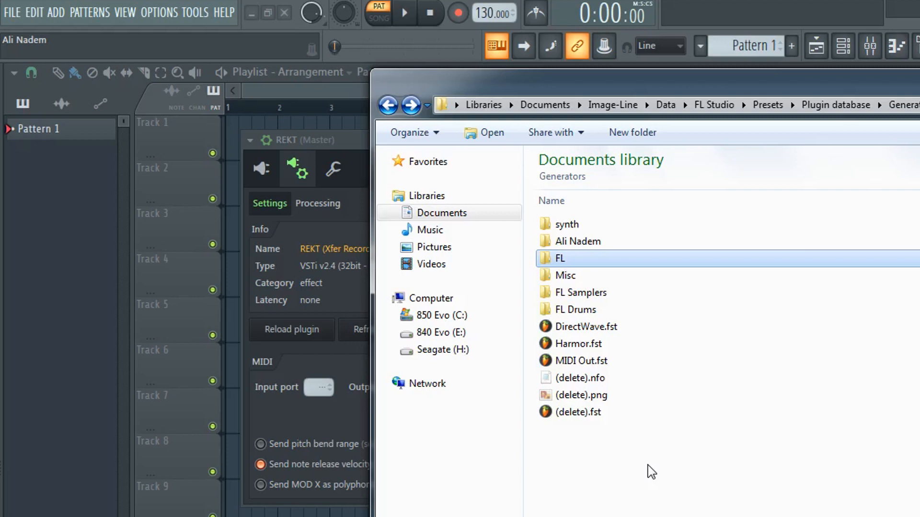
click(851, 106)
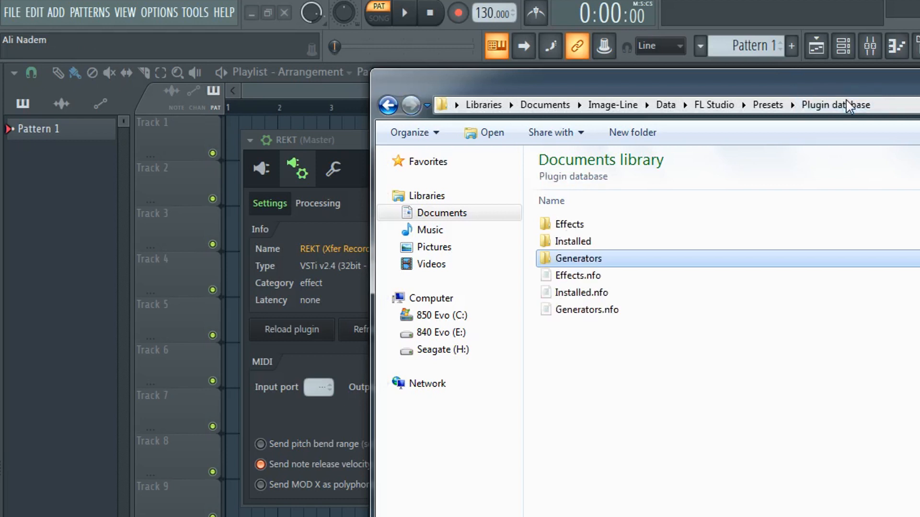
double_click(575, 225)
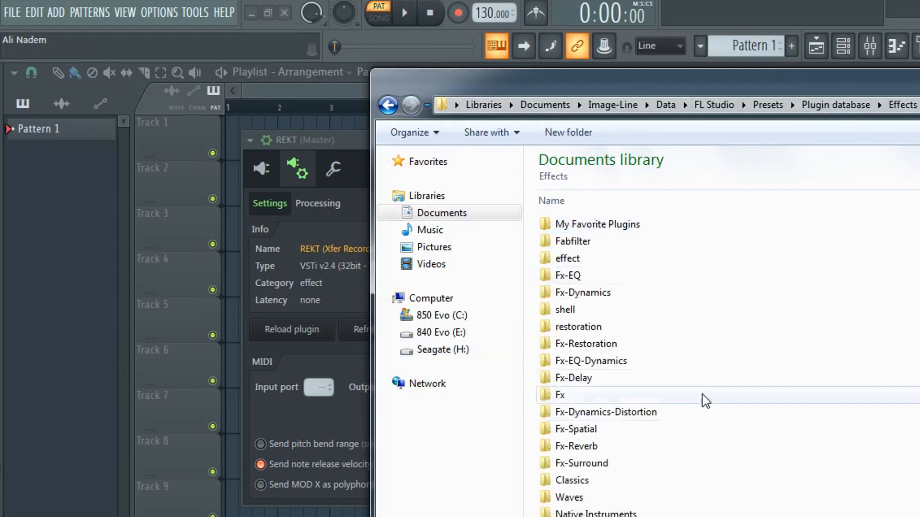
drag(915, 513, 635, 180)
click(910, 364)
scroll(910, 364, down, 7)
drag(910, 292, 669, 515)
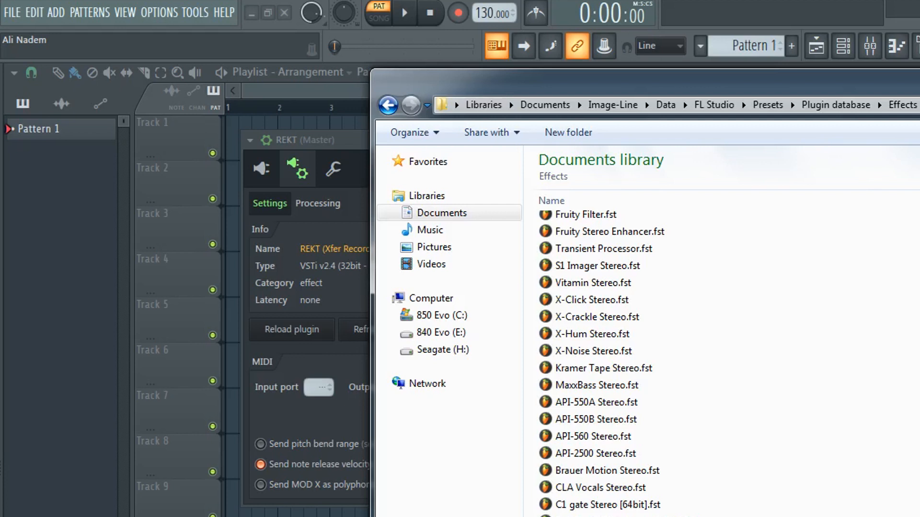
scroll(833, 483, up, 15)
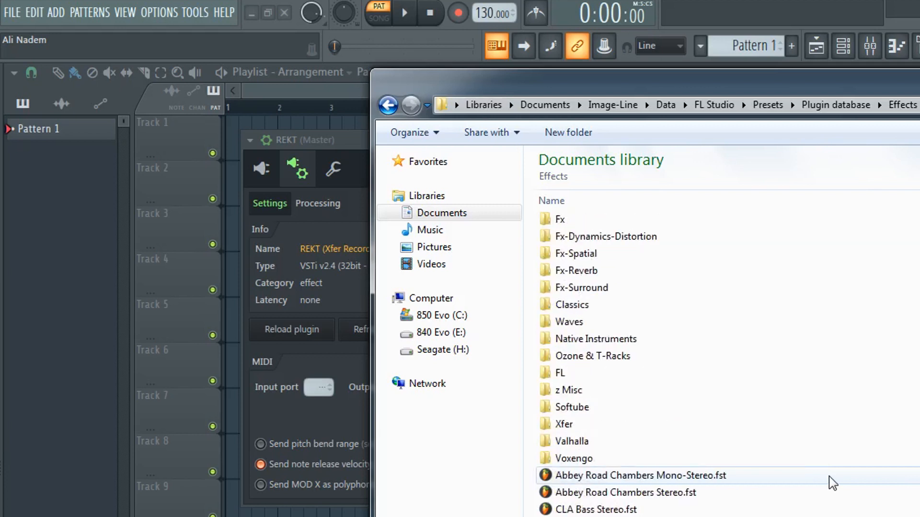